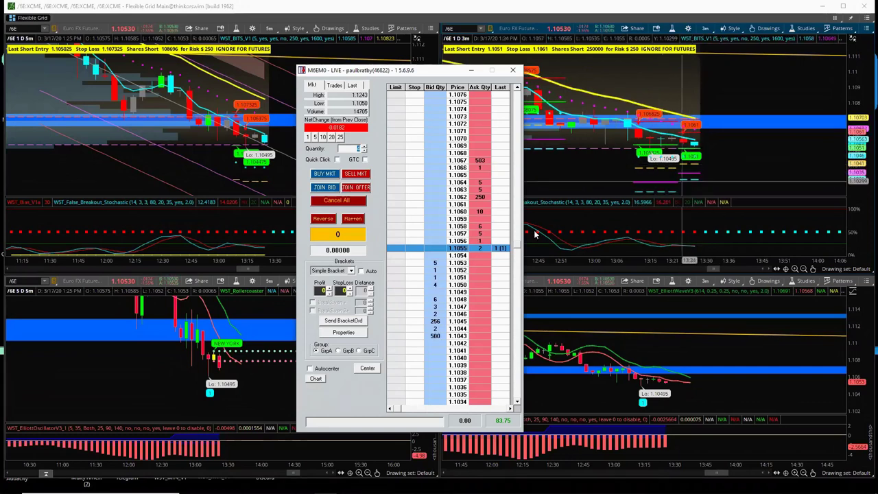
# Step: Place a 4-contract sell stop at 1.1049 on the M6EM0 ladder to enter short
pyautogui.click(477, 291)
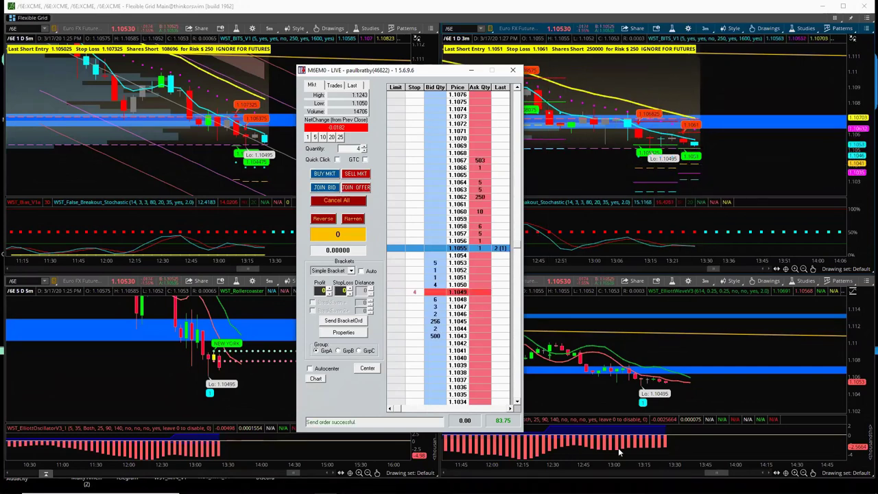
pyautogui.scroll(-1, 453, 204)
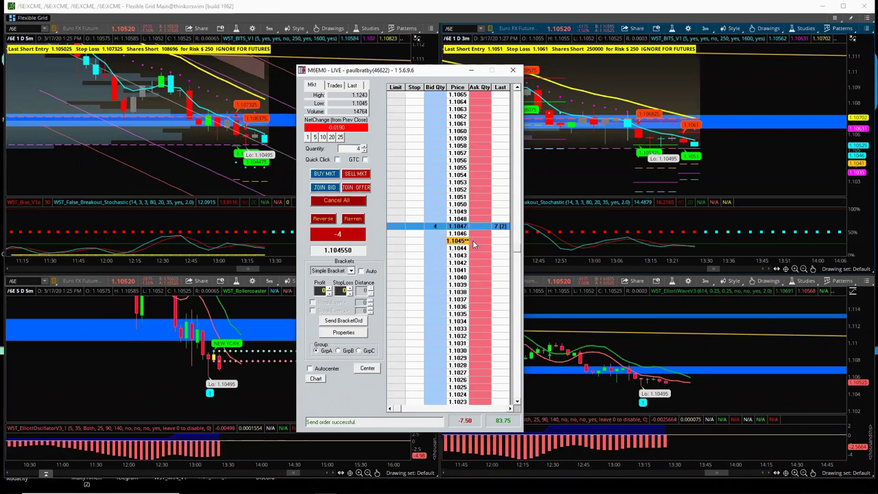
# Step: Protect the 4-lot Euro short with a buy stop at 1.1044 and nudge the ladder window left
pyautogui.moveTo(480, 257); pyautogui.dragTo(427, 251)
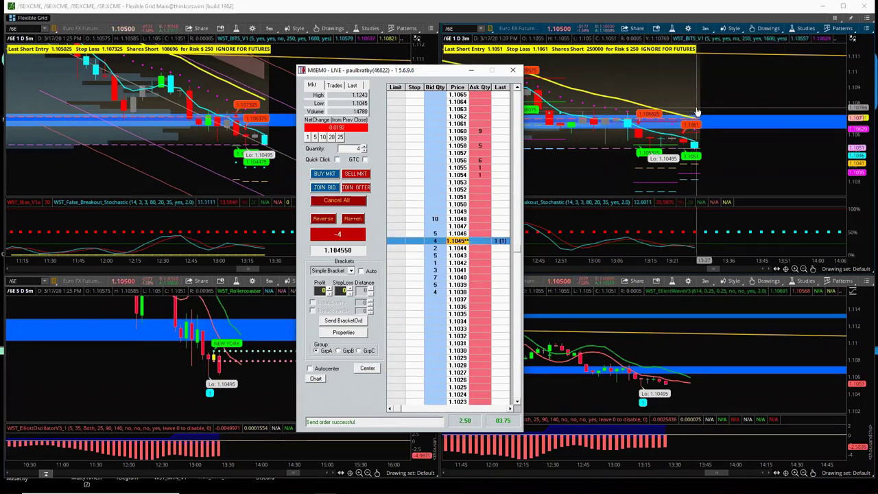
pyautogui.scroll(2, 433, 182)
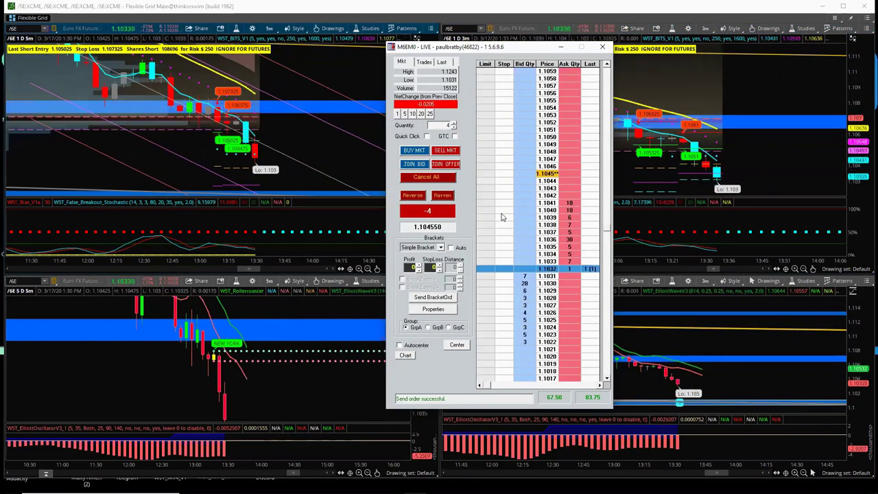
pyautogui.scroll(15, 571, 214)
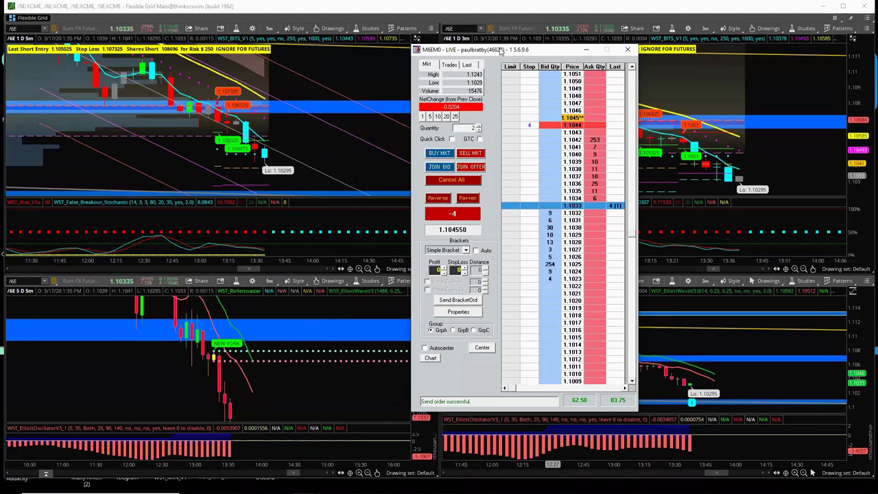
pyautogui.moveTo(501, 51); pyautogui.dragTo(491, 57)
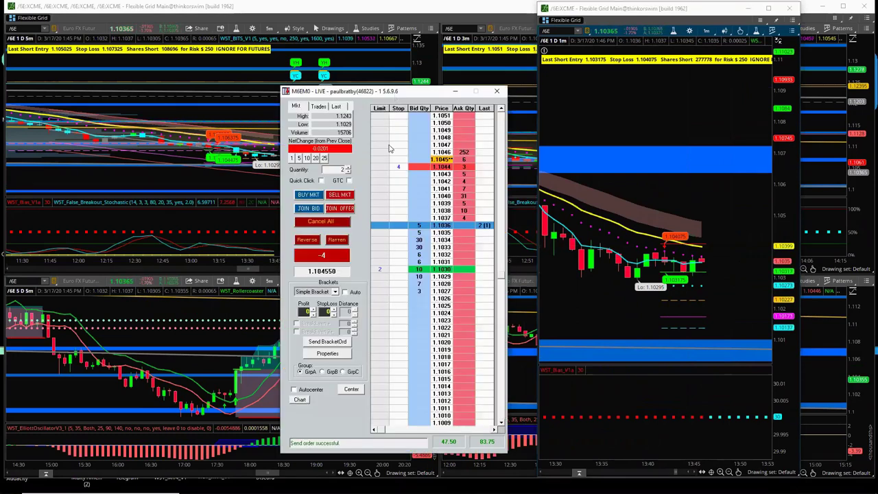
# Step: Trail the Euro short's protective buy stop down from 1.1044 to 1.1041
pyautogui.moveTo(397, 170); pyautogui.dragTo(398, 189)
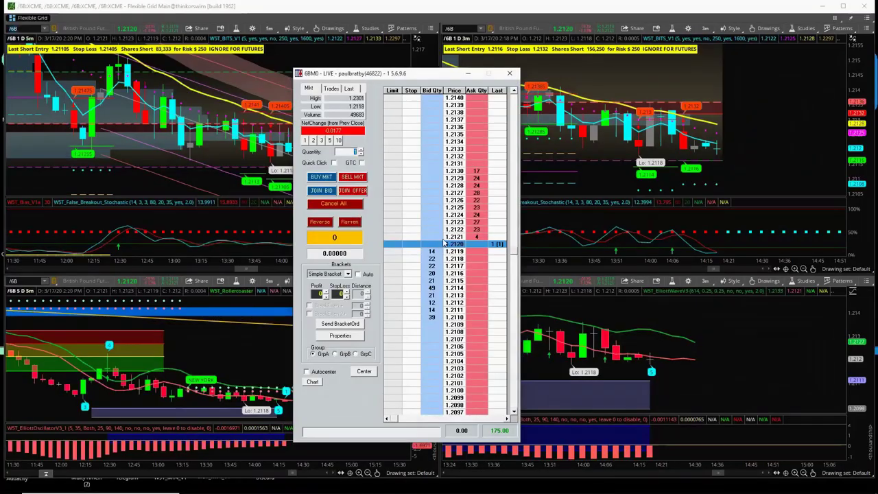
# Step: Place a 1-lot sell stop at 1.2117, then minimize the ladder and pan the 5-minute pound chart
pyautogui.click(482, 269)
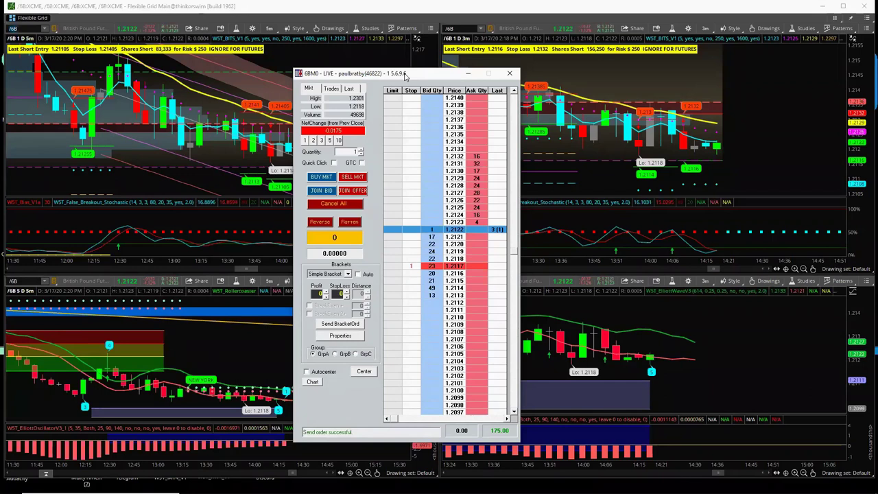
pyautogui.click(509, 73)
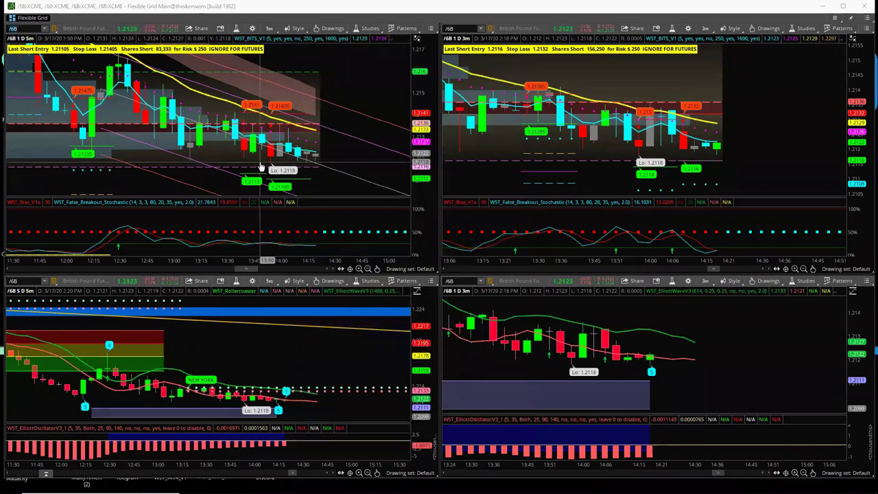
pyautogui.moveTo(347, 158)
pyautogui.mouseDown()
pyautogui.moveTo(341, 102)
pyautogui.moveTo(355, 59)
pyautogui.moveTo(314, 172)
pyautogui.mouseUp()
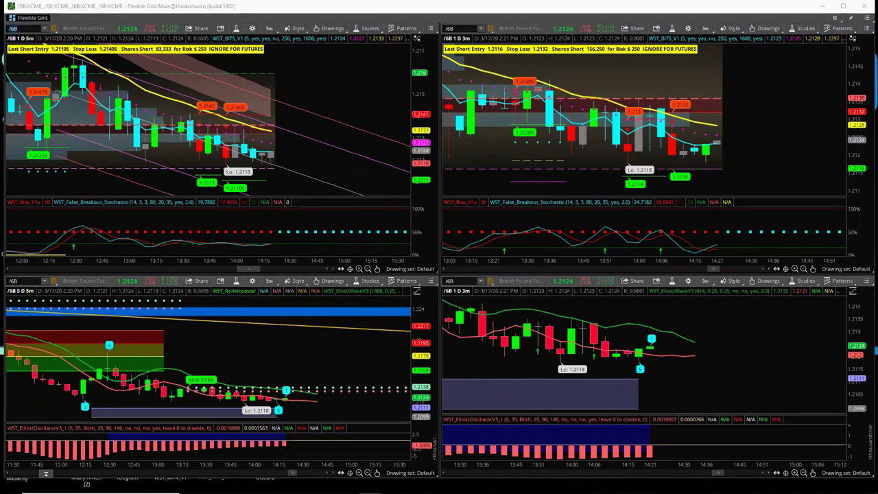
pyautogui.hotkey('alt', 'Tab')
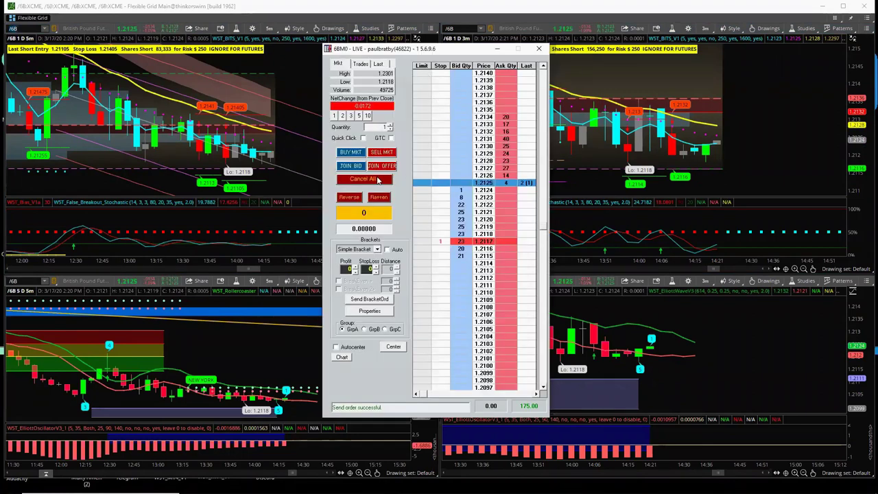
# Step: Cancel the unfilled 1.2117 pound sell stop with Cancel All
pyautogui.click(376, 179)
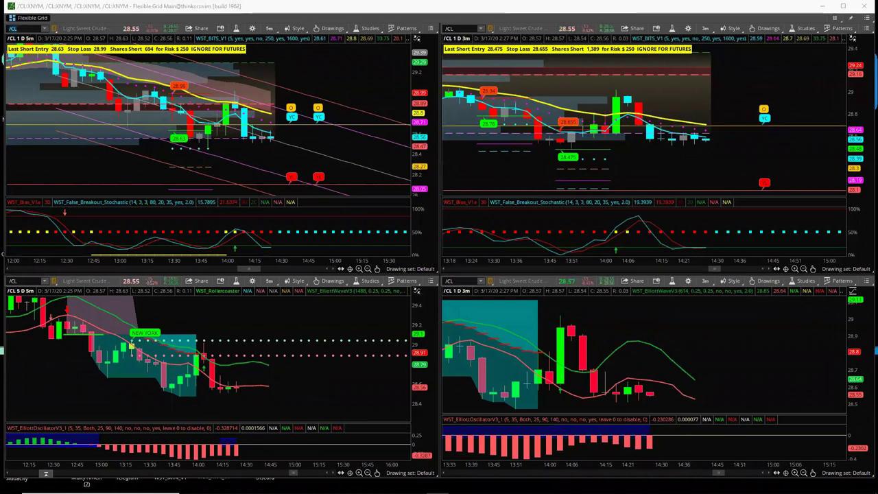
# Step: Bring up the M6EM0 ladder and scroll through prices to review the 3-lot stop at 1.1029
pyautogui.hotkey('alt', 'Tab')
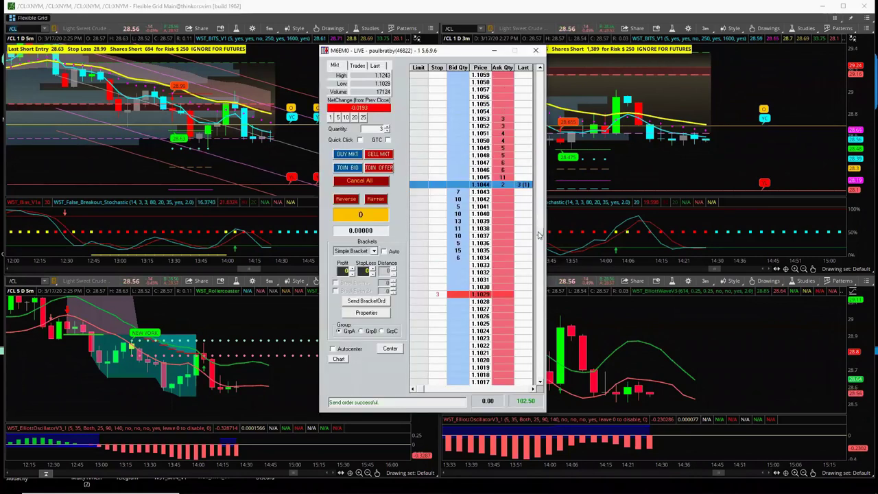
pyautogui.scroll(5, 468, 264)
pyautogui.scroll(-9, 469, 264)
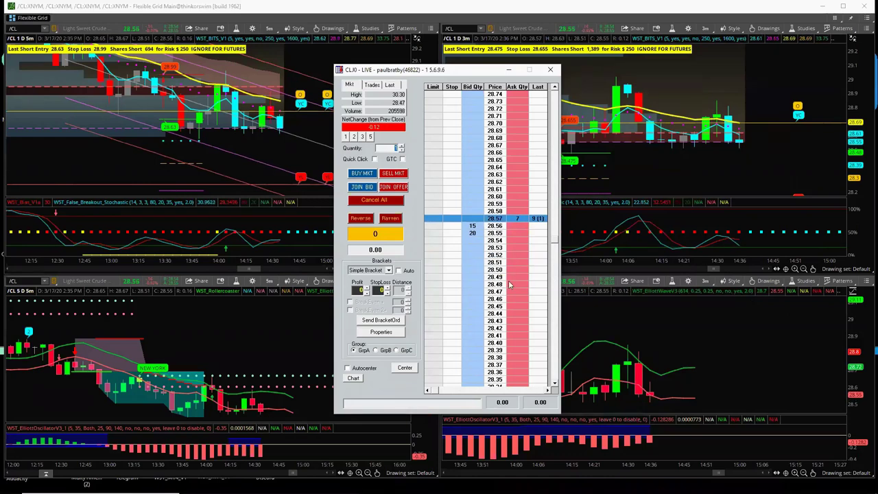
# Step: Short 1 crude contract via a 28.46 sell stop, then cancel leftover orders after the exit
pyautogui.click(512, 301)
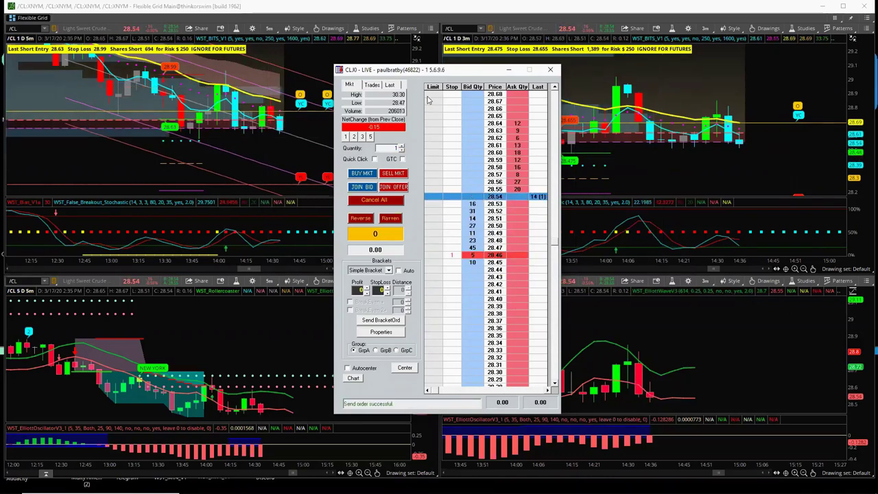
pyautogui.moveTo(456, 68); pyautogui.dragTo(469, 50)
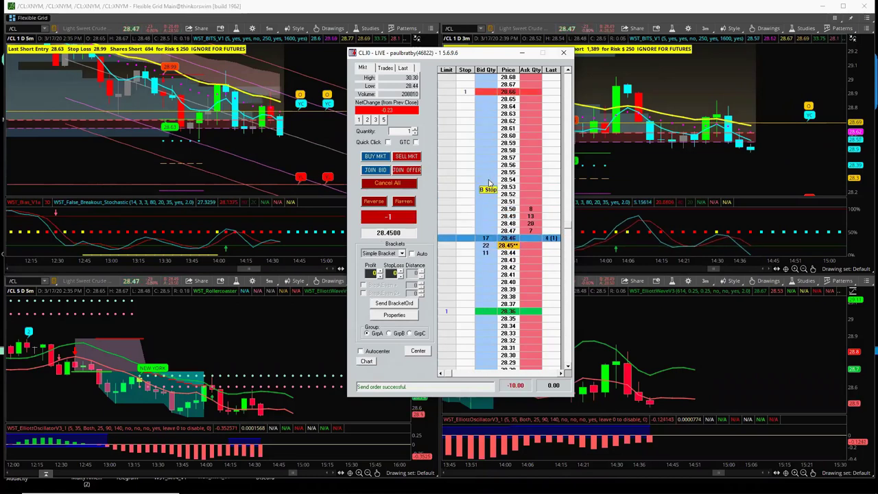
pyautogui.scroll(-5, 486, 240)
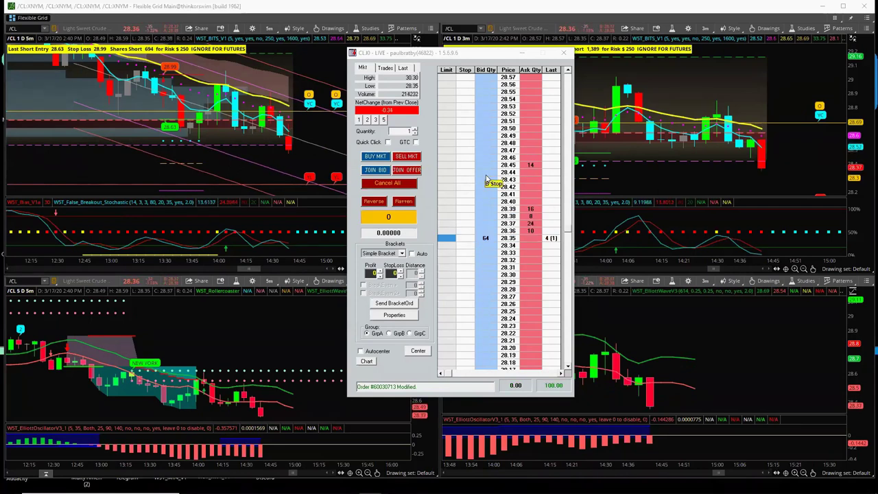
pyautogui.click(402, 188)
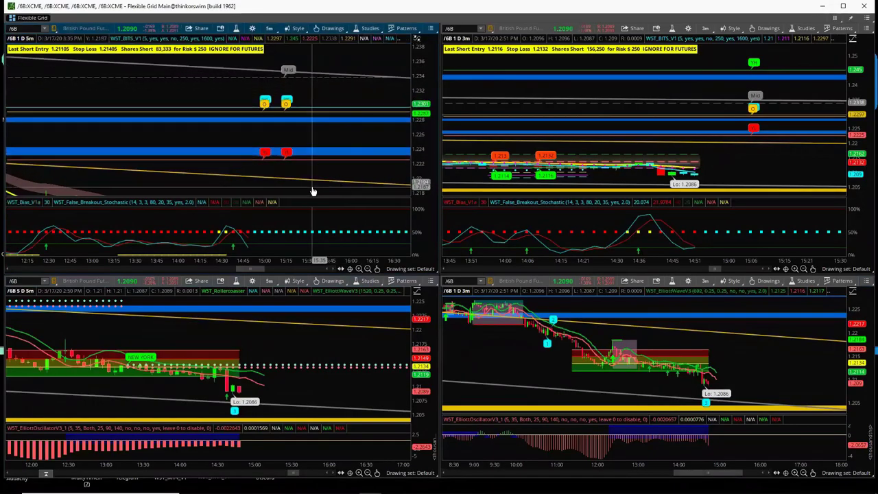
# Step: Rescale the 5-minute /6B chart's price axis and bring up the 6BM0 ladder
pyautogui.moveTo(313, 190)
pyautogui.mouseDown()
pyautogui.moveTo(327, 107)
pyautogui.moveTo(402, 120)
pyautogui.moveTo(374, 141)
pyautogui.moveTo(363, 89)
pyautogui.mouseUp()
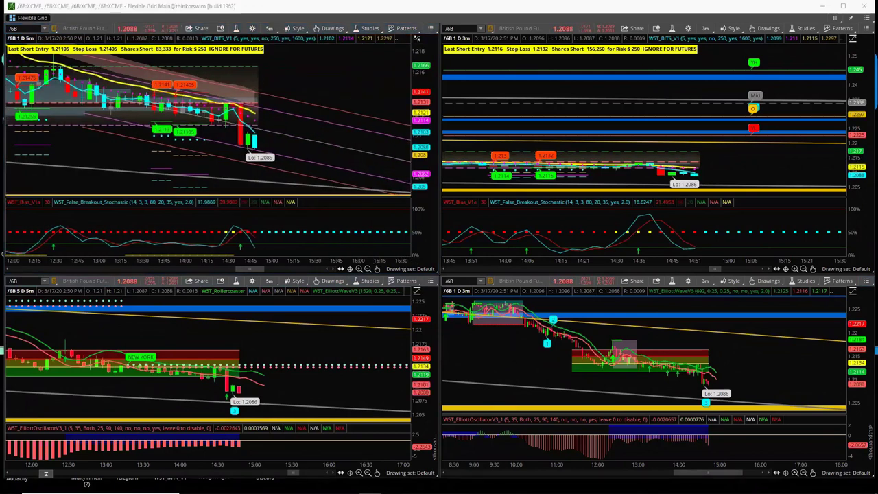
pyautogui.hotkey('alt', 'Tab')
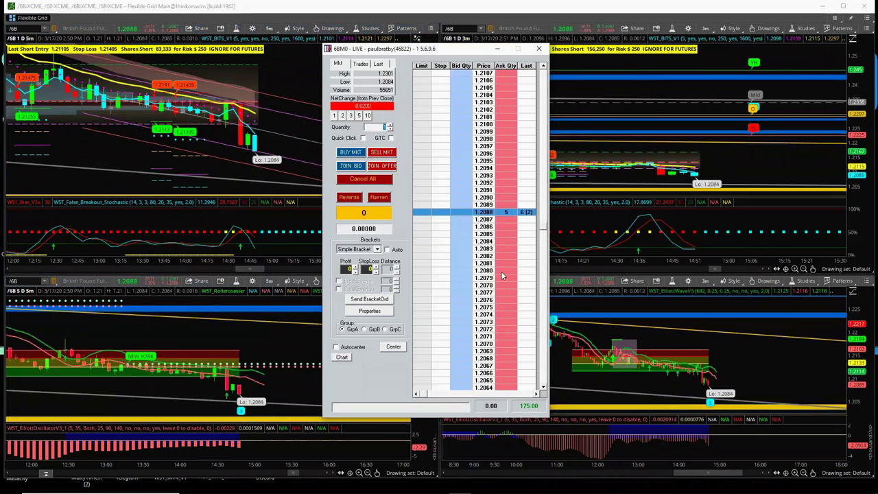
# Step: Short 1 pound contract with a 1.2080 sell stop, trailing the buy stop to 1.2075, then 1.2070
pyautogui.click(498, 273)
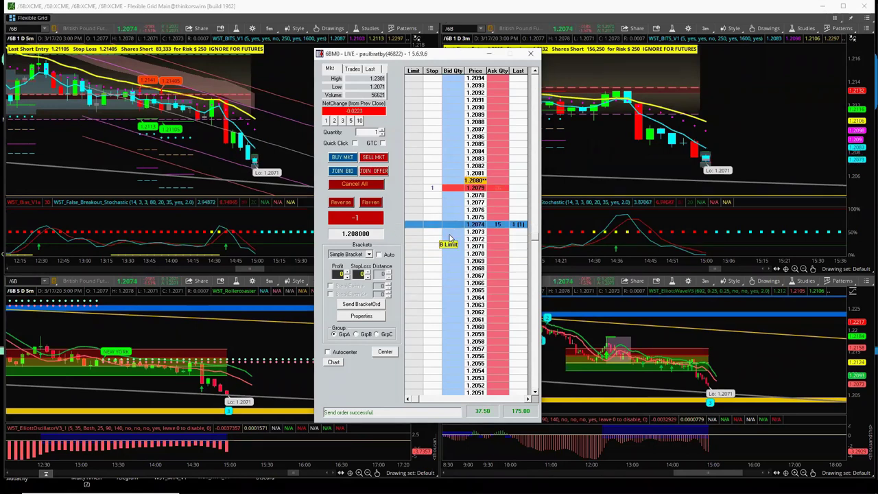
pyautogui.moveTo(432, 187); pyautogui.dragTo(431, 172)
pyautogui.moveTo(434, 214); pyautogui.dragTo(434, 213)
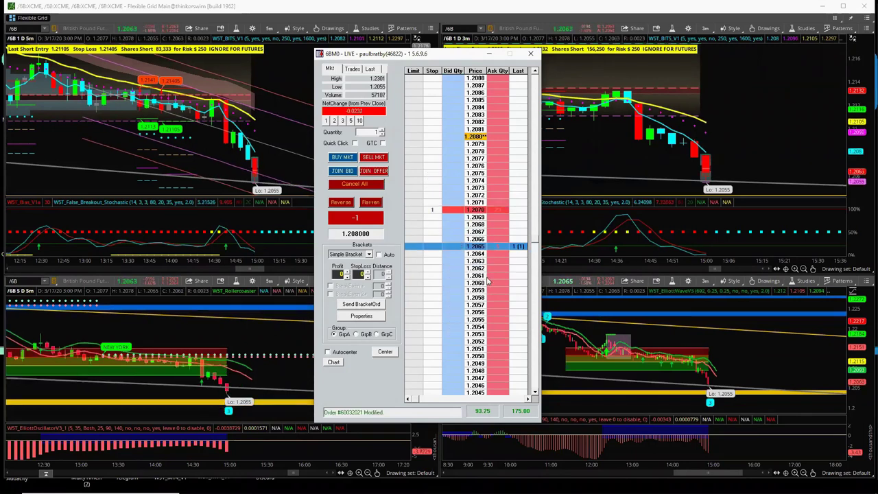